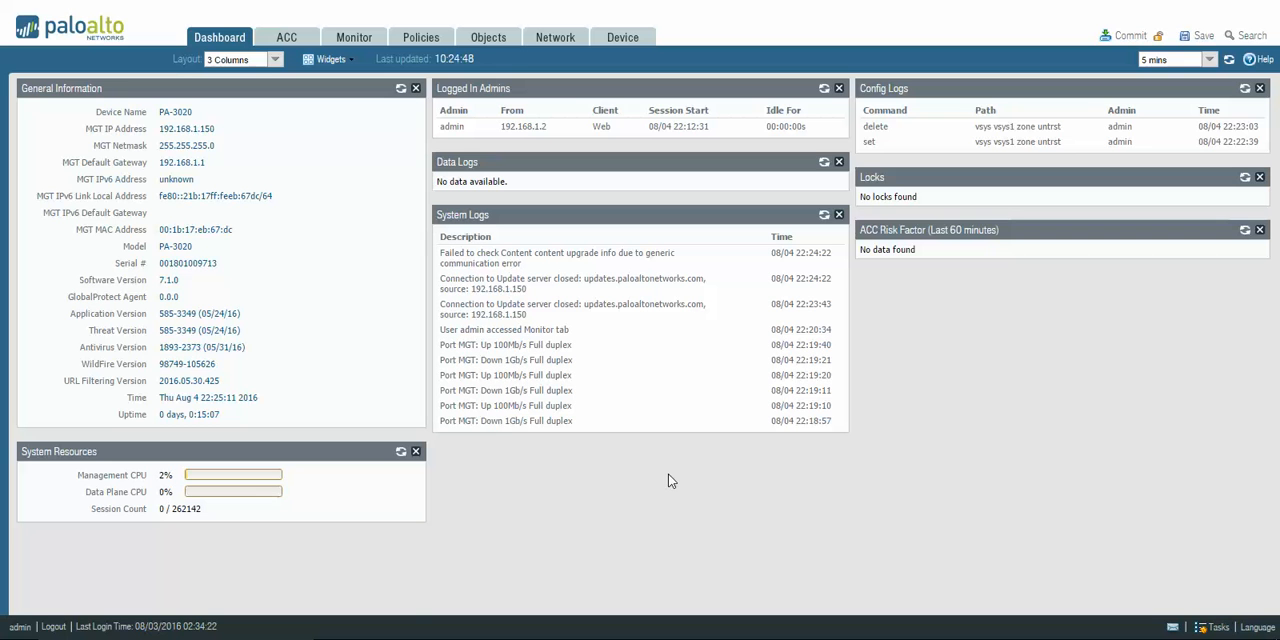
Review the device setup's Operations options and Session settings, and look at the Password Profiles list.
{"action": "left_click", "coordinate": [575, 39]}
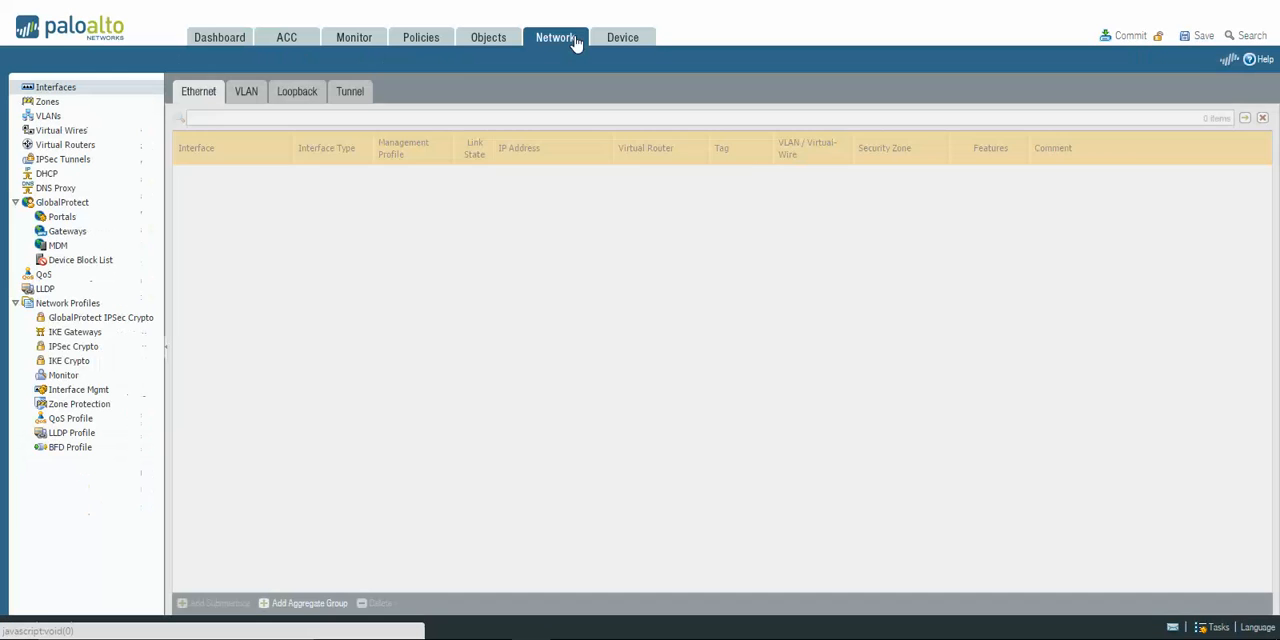
{"action": "left_click", "coordinate": [622, 38]}
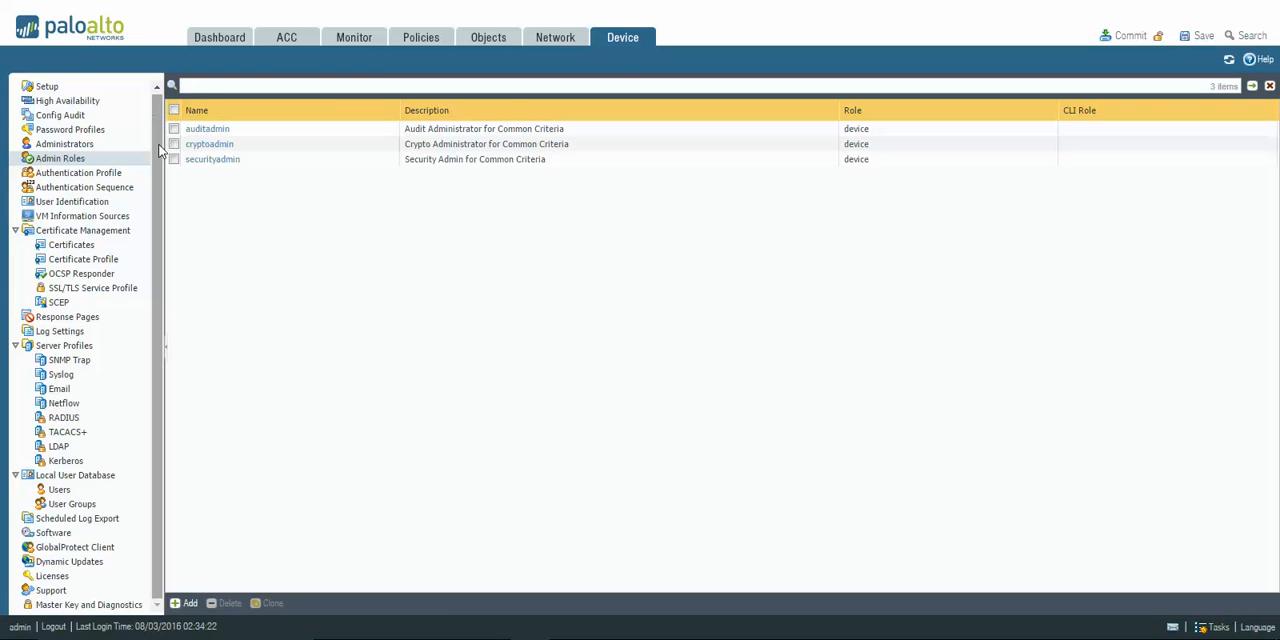
{"action": "left_click", "coordinate": [62, 89]}
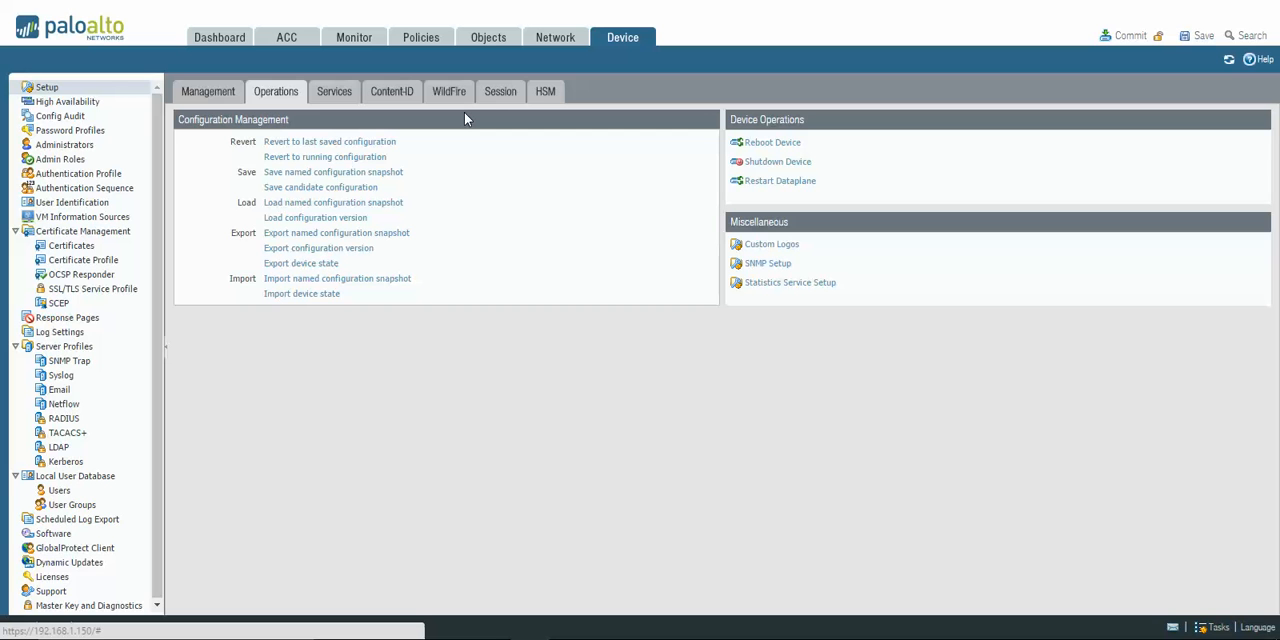
{"action": "left_click", "coordinate": [497, 101]}
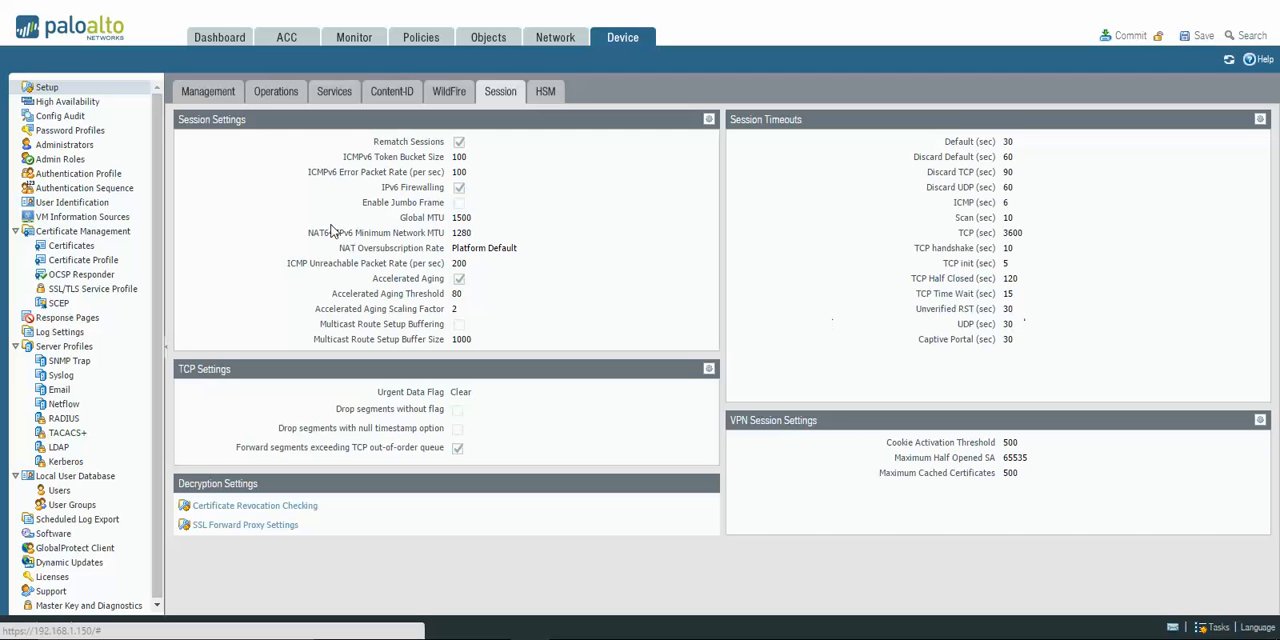
{"action": "left_click", "coordinate": [98, 131]}
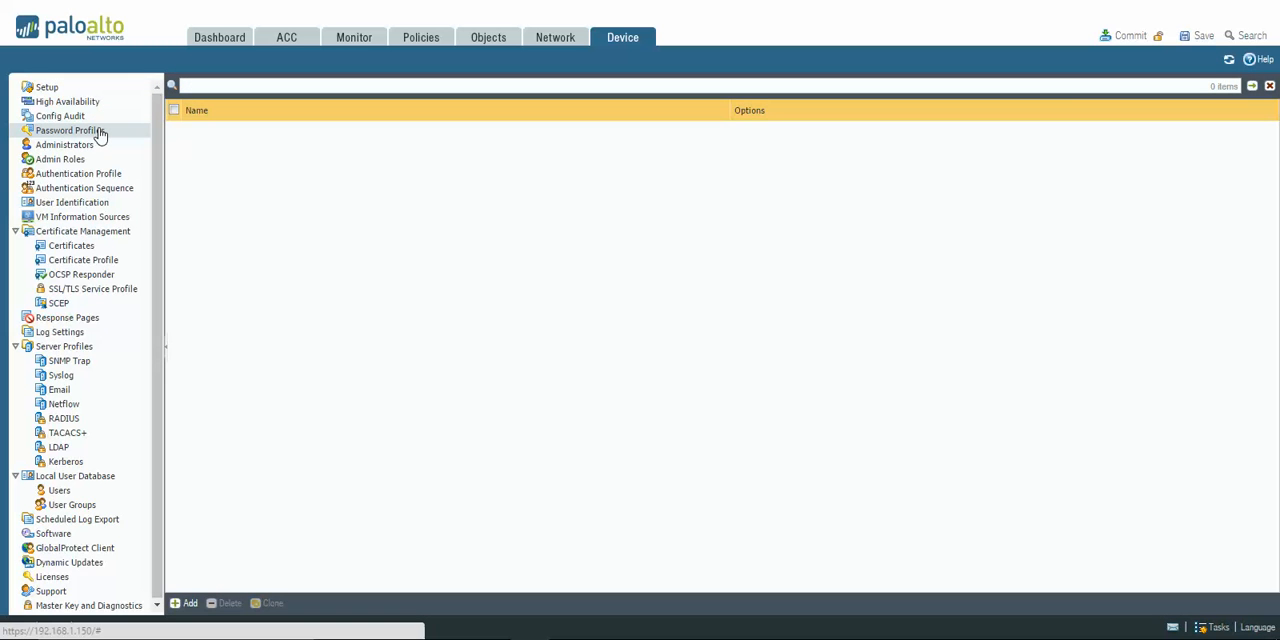
Examine the authentication profile, dynamic role and password profile choices for a new administrator, then discard the blank form.
{"action": "left_click", "coordinate": [96, 148]}
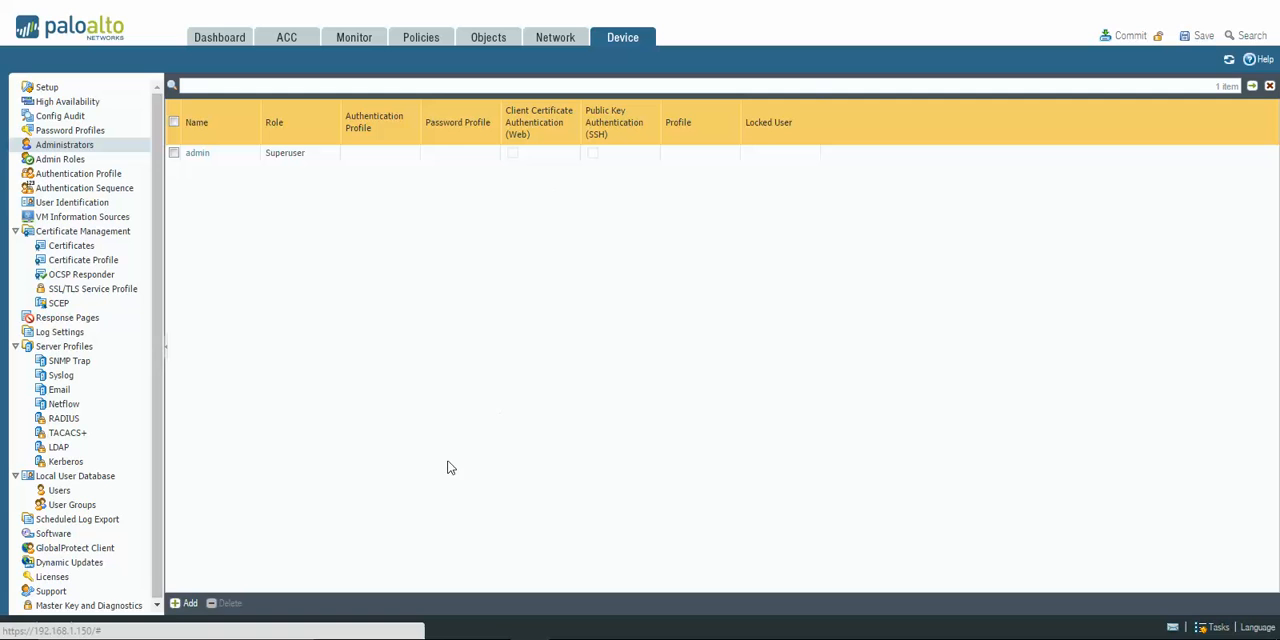
{"action": "left_click", "coordinate": [178, 604]}
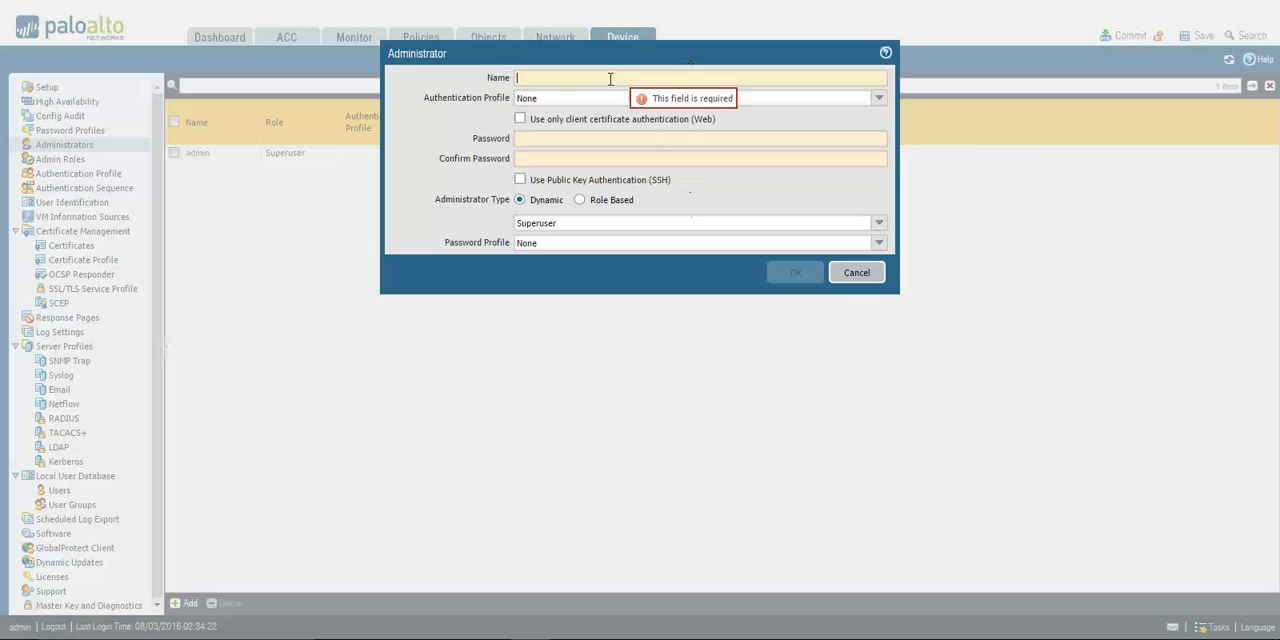
{"action": "left_click", "coordinate": [876, 101]}
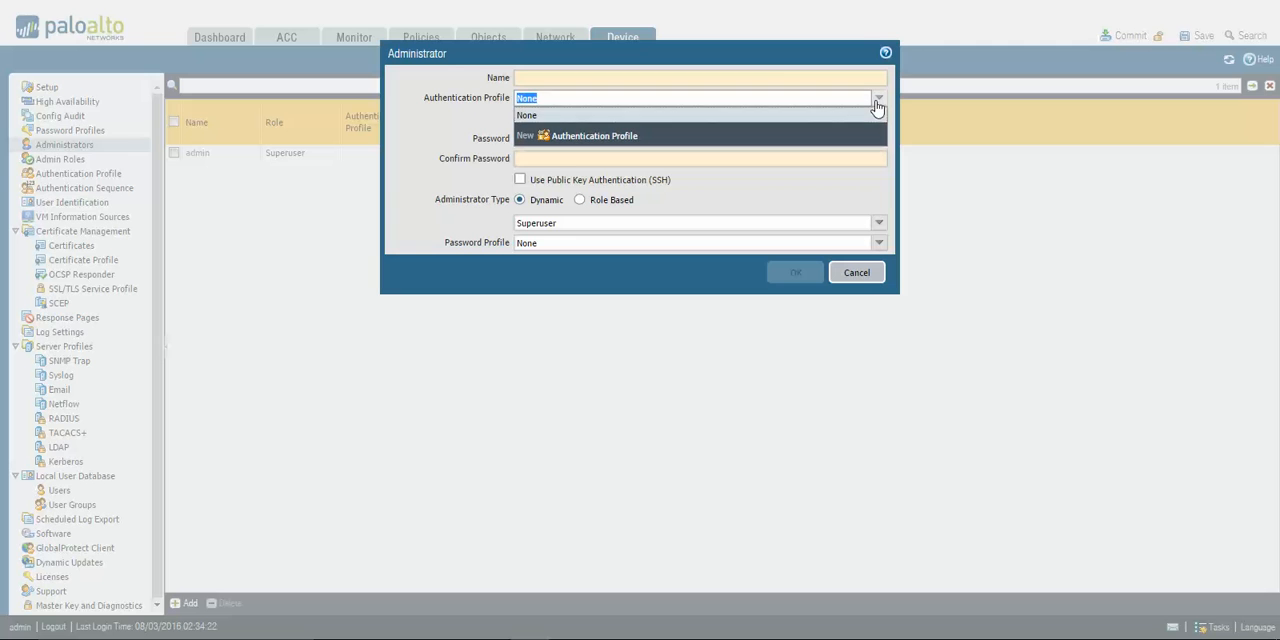
{"action": "left_click", "coordinate": [877, 103]}
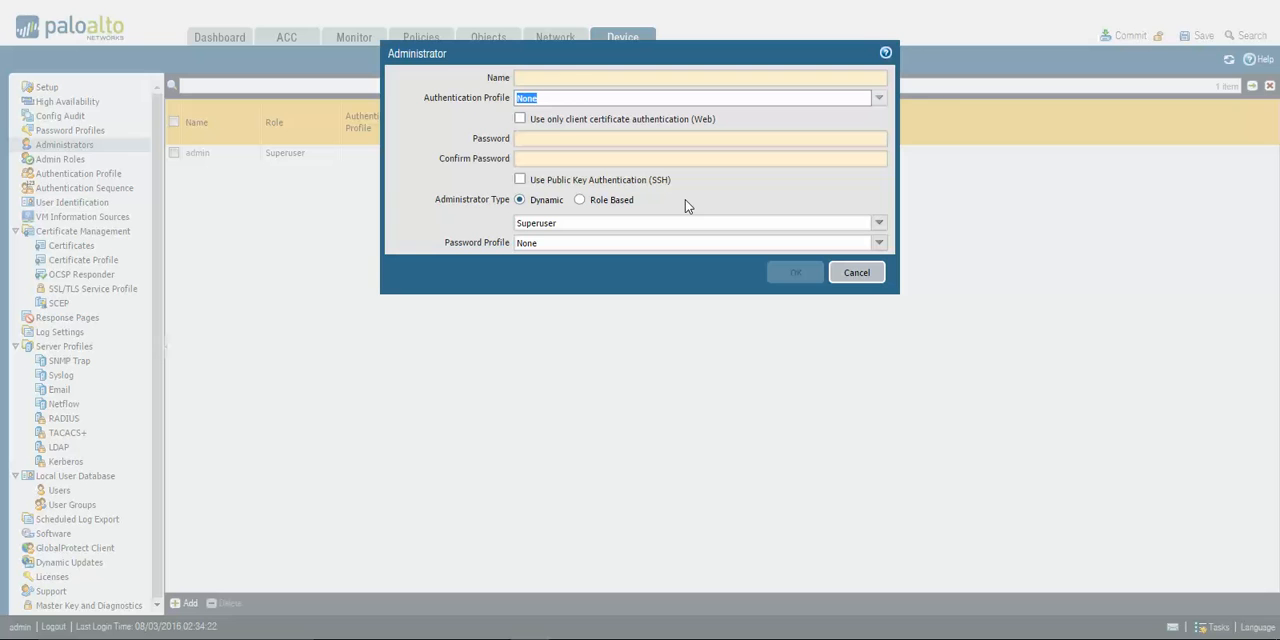
{"action": "left_click", "coordinate": [878, 224]}
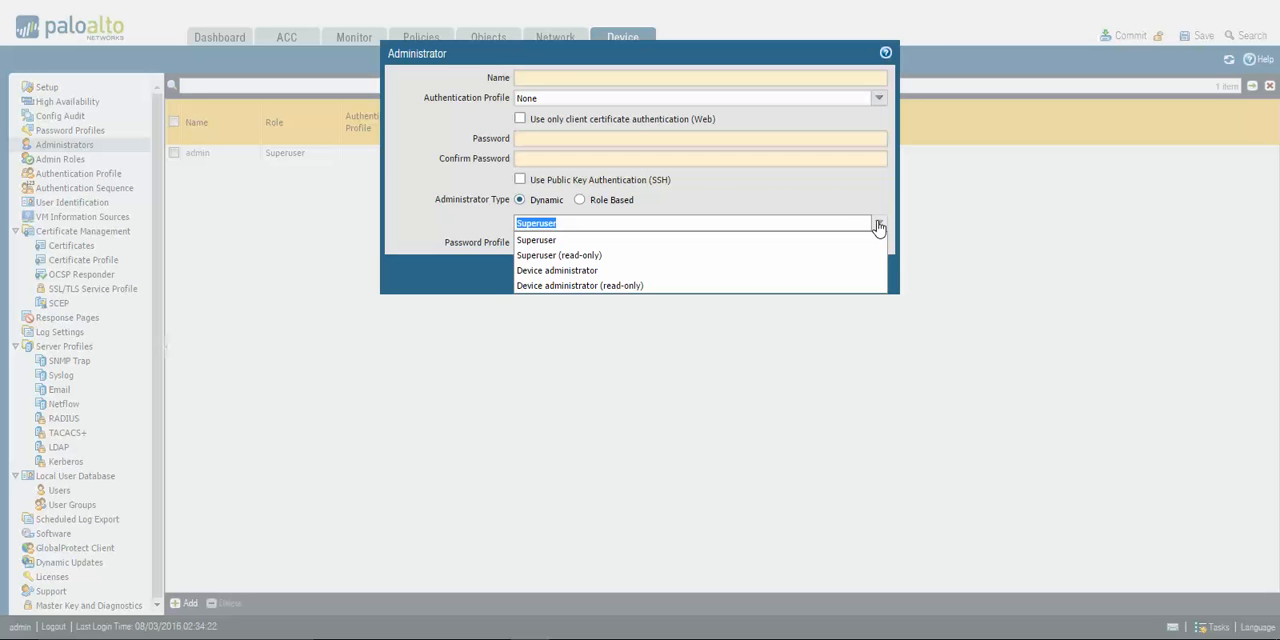
{"action": "left_click", "coordinate": [790, 390]}
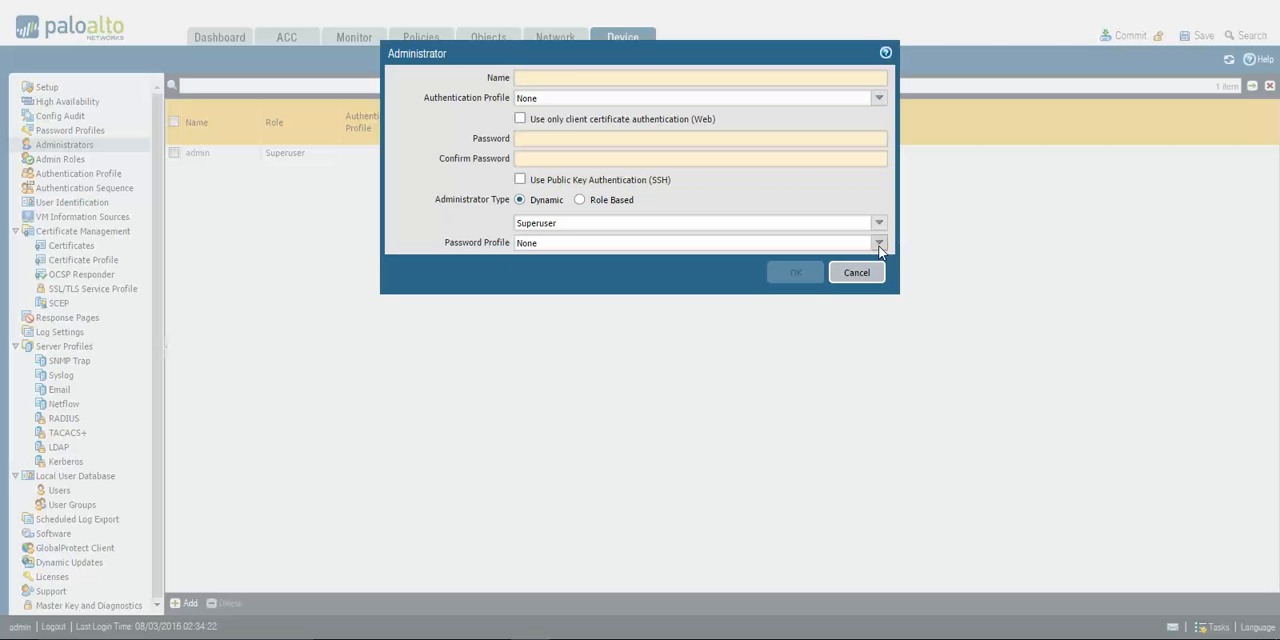
{"action": "left_click", "coordinate": [879, 243]}
{"action": "left_click", "coordinate": [880, 245]}
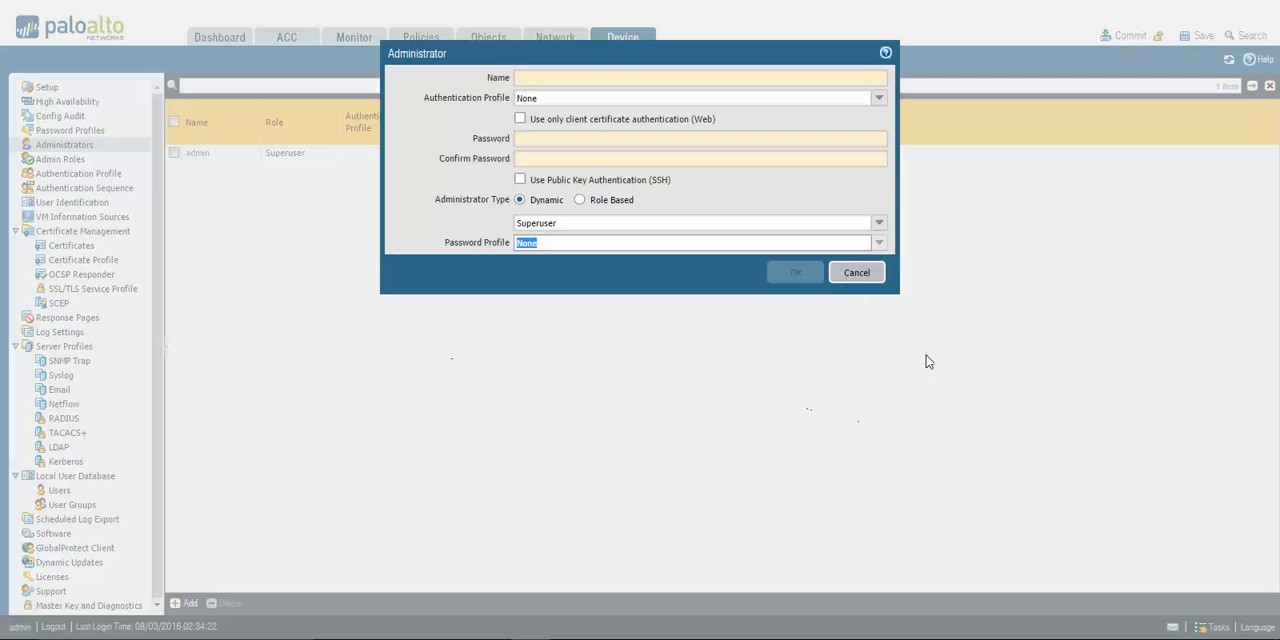
{"action": "left_click", "coordinate": [866, 273]}
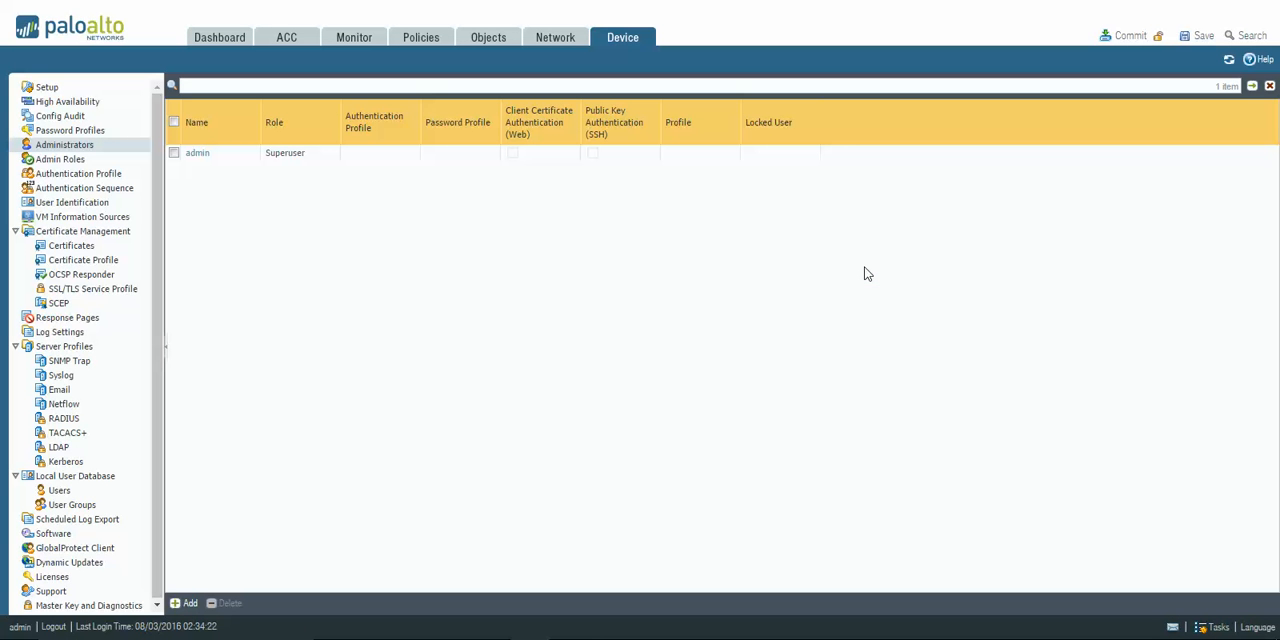
Review the Admin Roles list and the settings of a new authentication profile, leaving without creating one.
{"action": "left_click", "coordinate": [55, 162]}
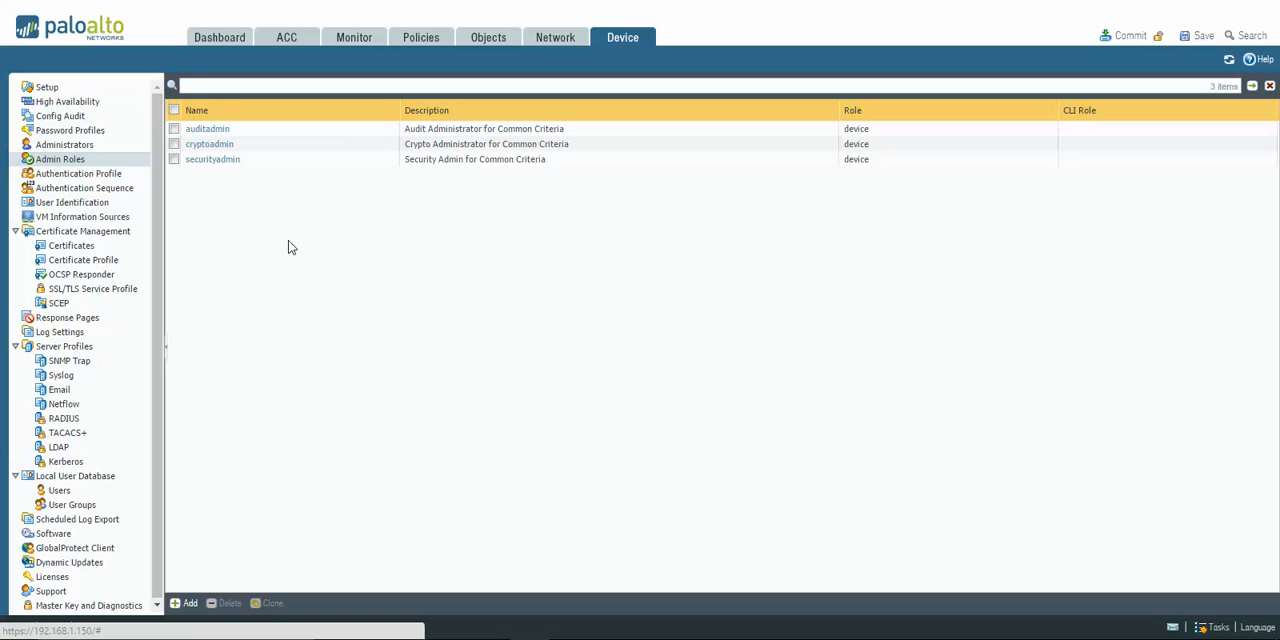
{"action": "left_click", "coordinate": [113, 174]}
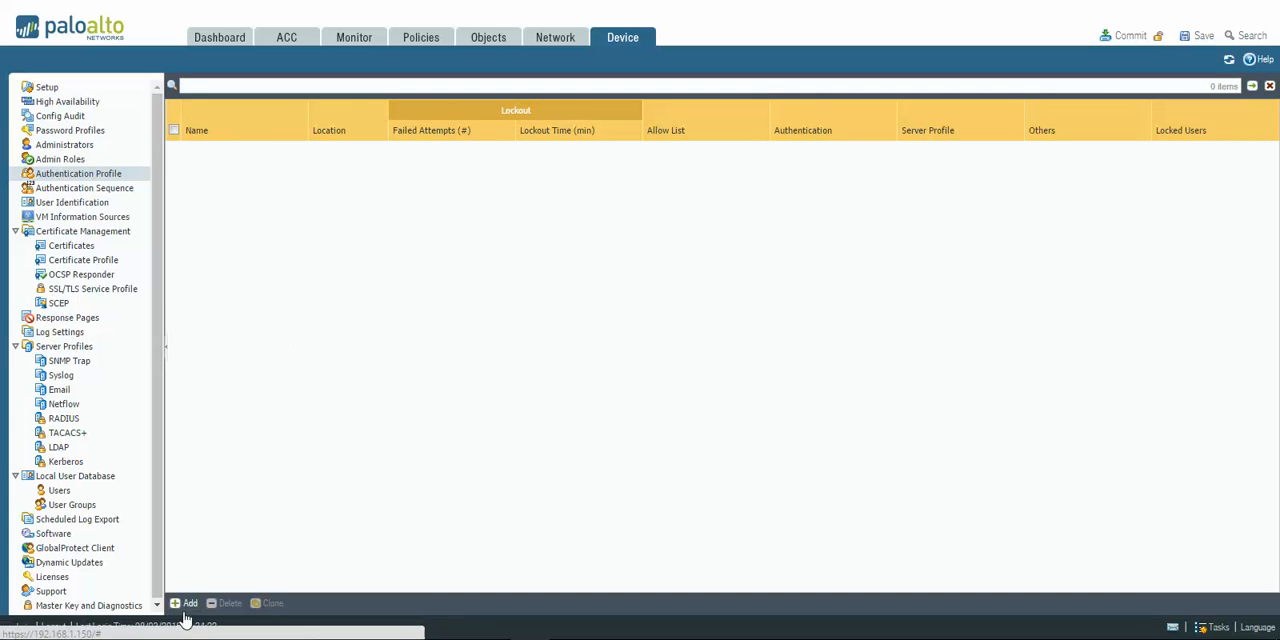
{"action": "left_click", "coordinate": [174, 603]}
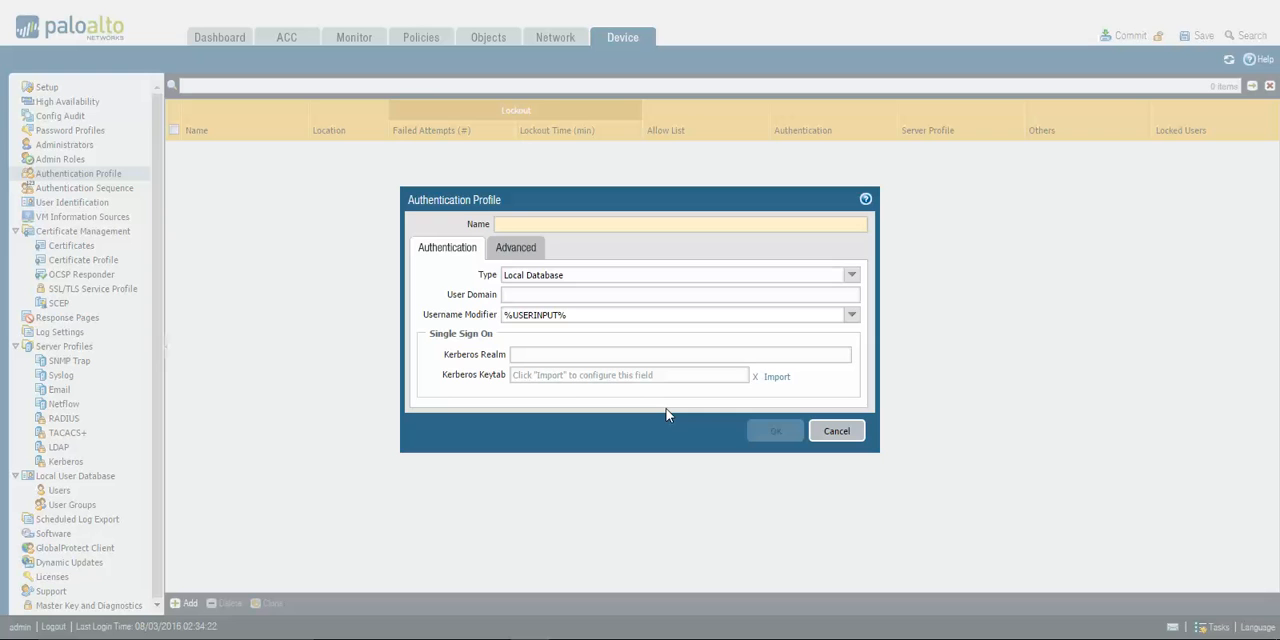
{"action": "left_click", "coordinate": [840, 433]}
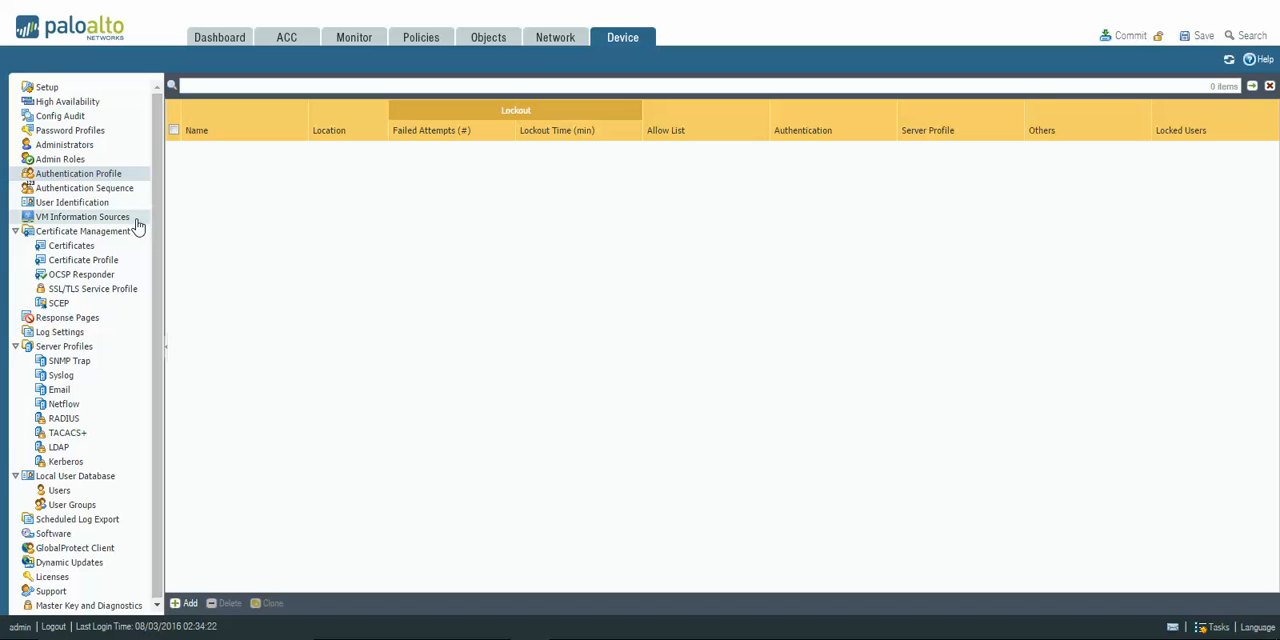
Review VM Information Sources, LDAP server profiles and the fields for a new local database user, without adding anything.
{"action": "left_click", "coordinate": [84, 216]}
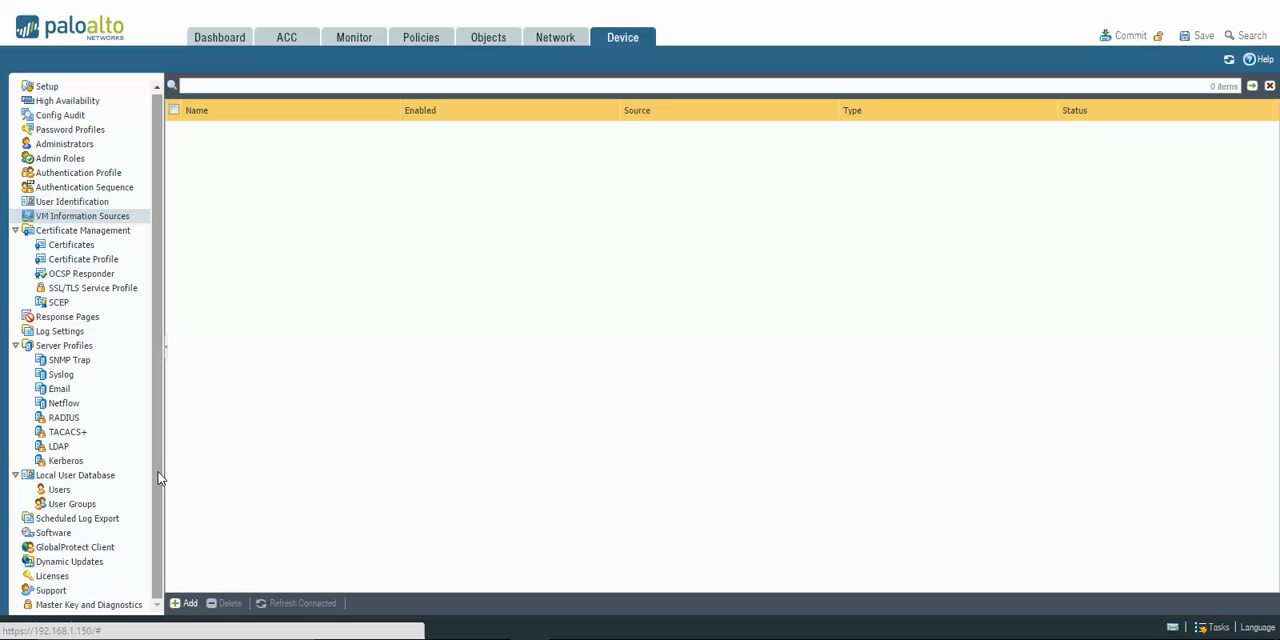
{"action": "left_click", "coordinate": [57, 447]}
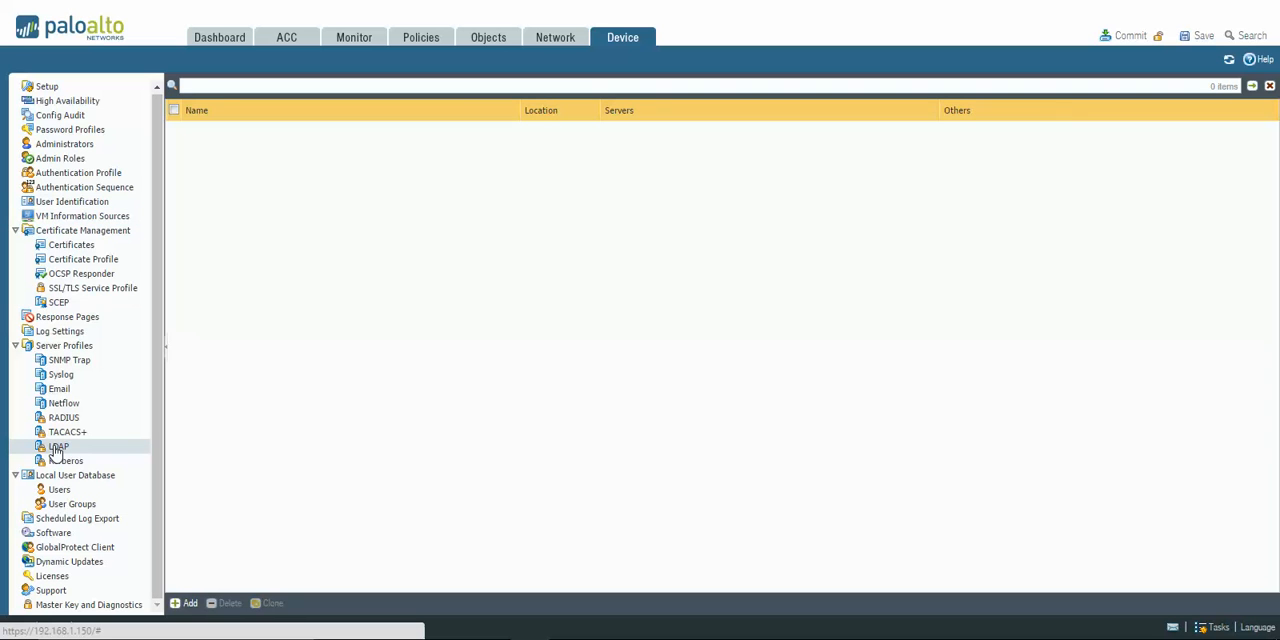
{"action": "left_click", "coordinate": [103, 490]}
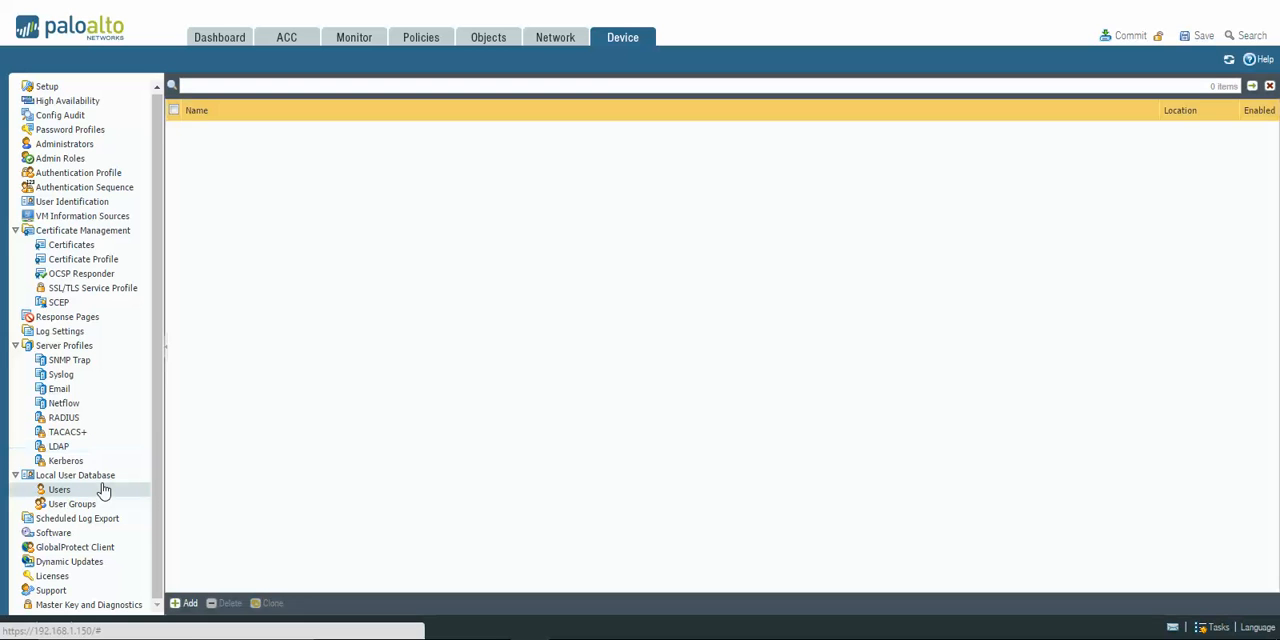
{"action": "left_click", "coordinate": [184, 603]}
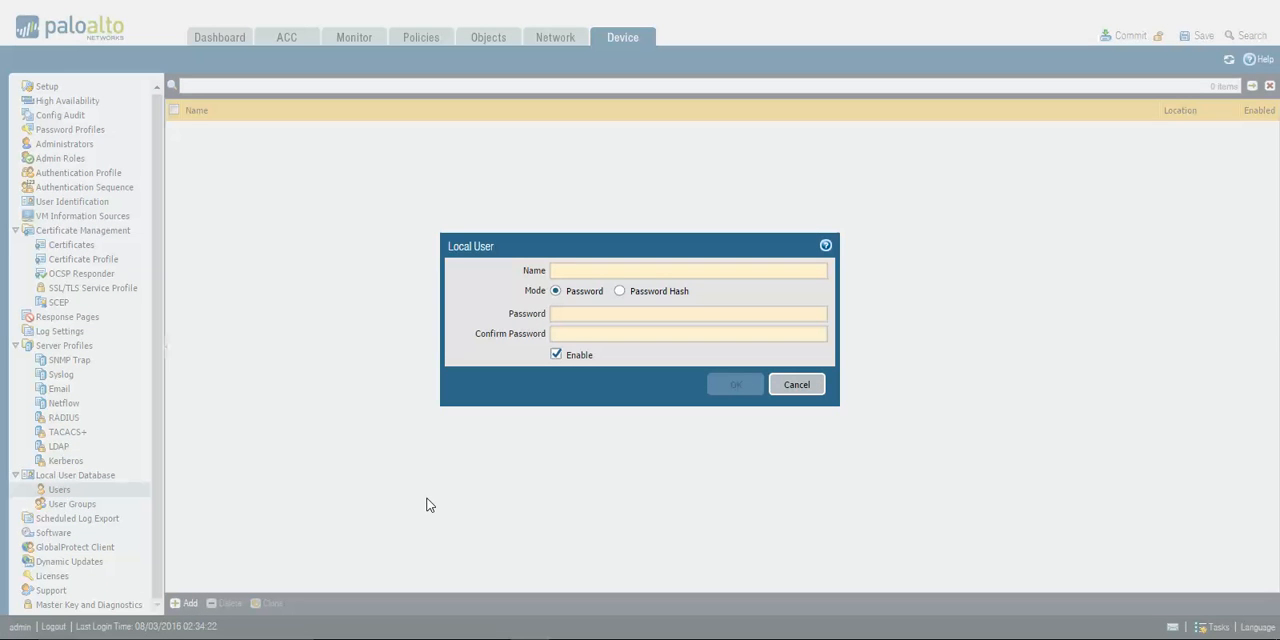
{"action": "left_click", "coordinate": [806, 386]}
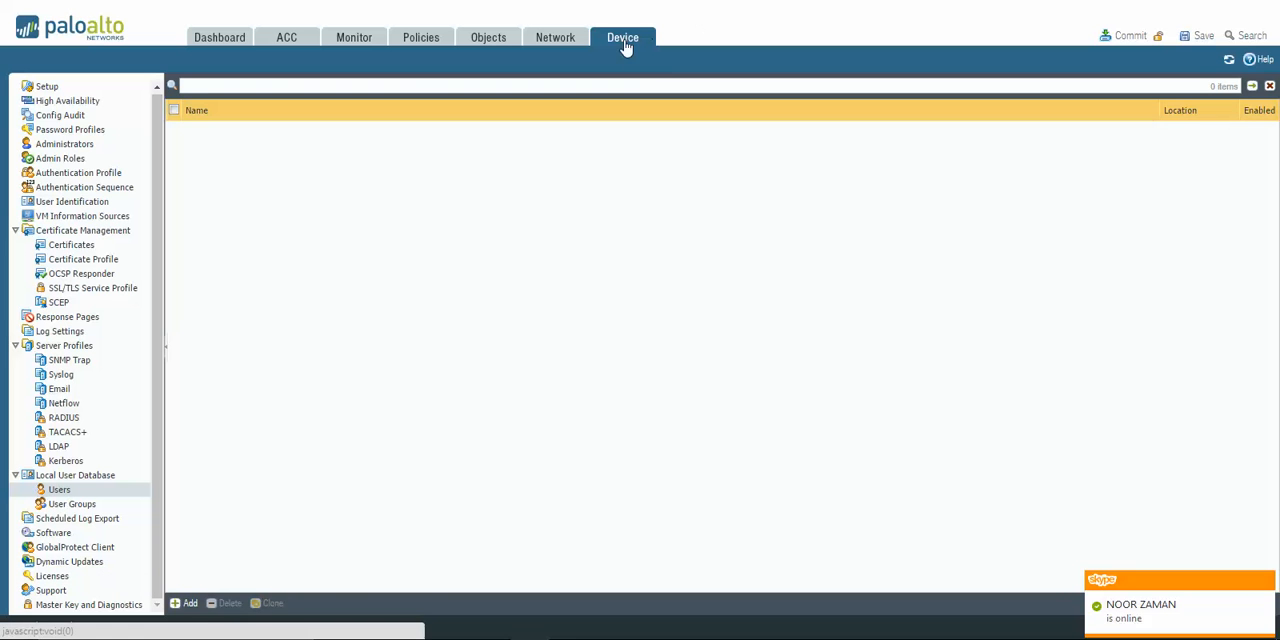
Review the device licenses and try to retrieve license keys from the license server.
{"action": "left_click", "coordinate": [68, 577]}
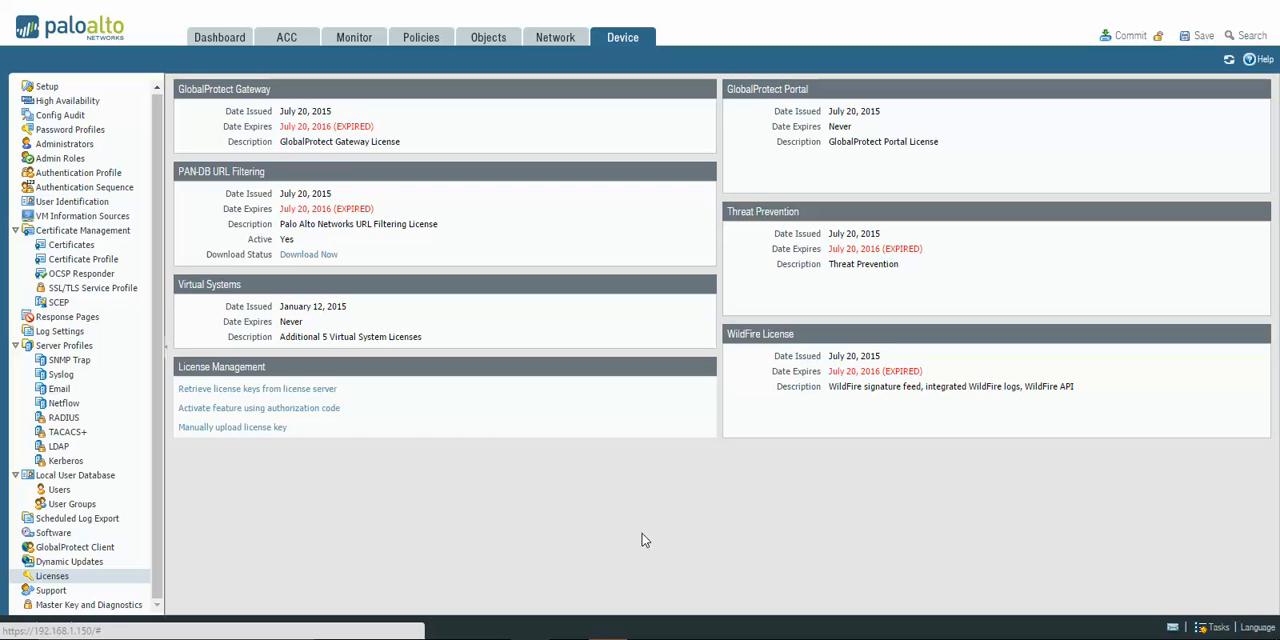
{"action": "left_click", "coordinate": [313, 390]}
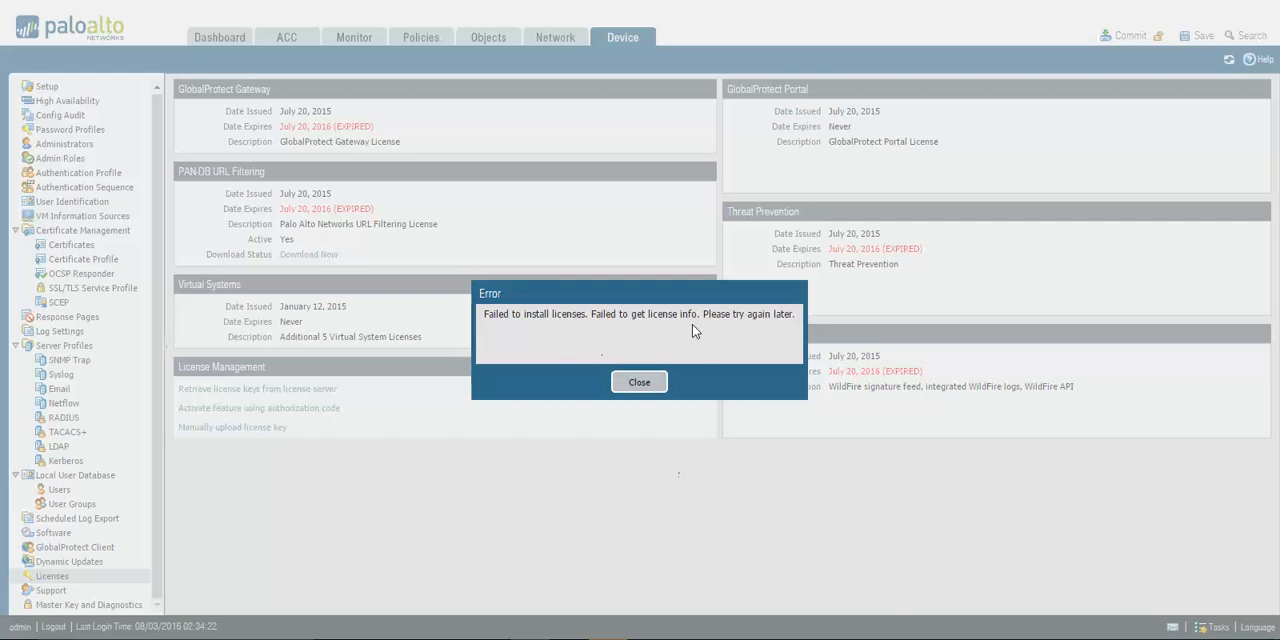
{"action": "left_click", "coordinate": [654, 383]}
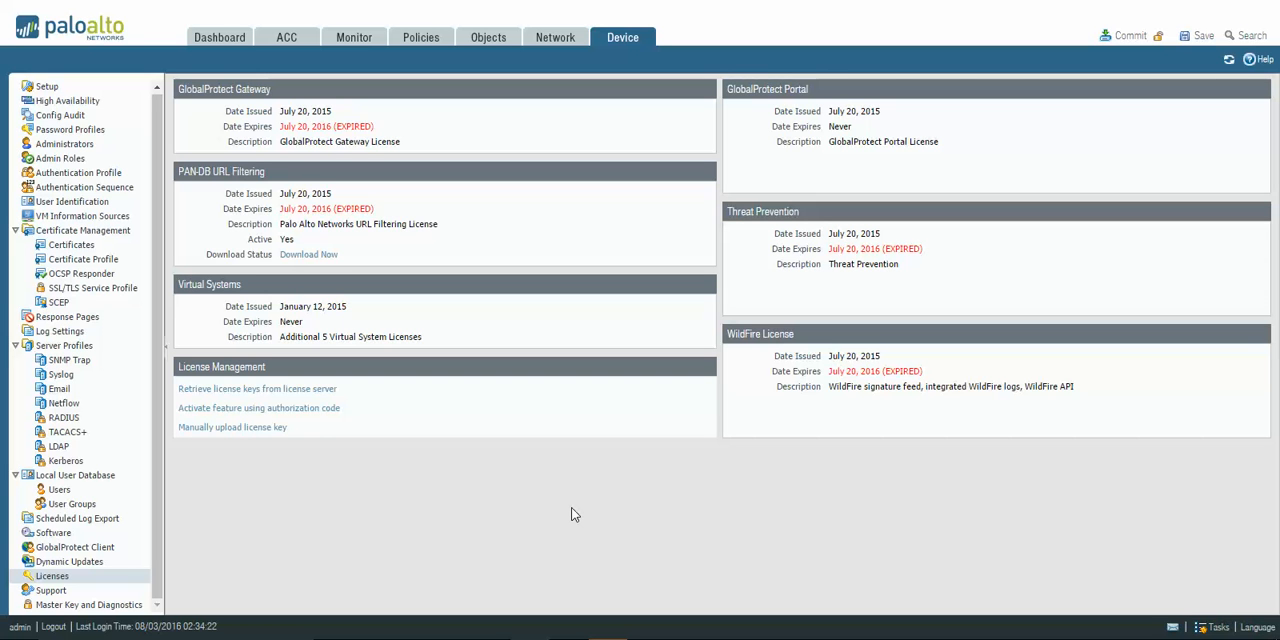
Check for new application and threat content under Dynamic Updates.
{"action": "left_click", "coordinate": [103, 562]}
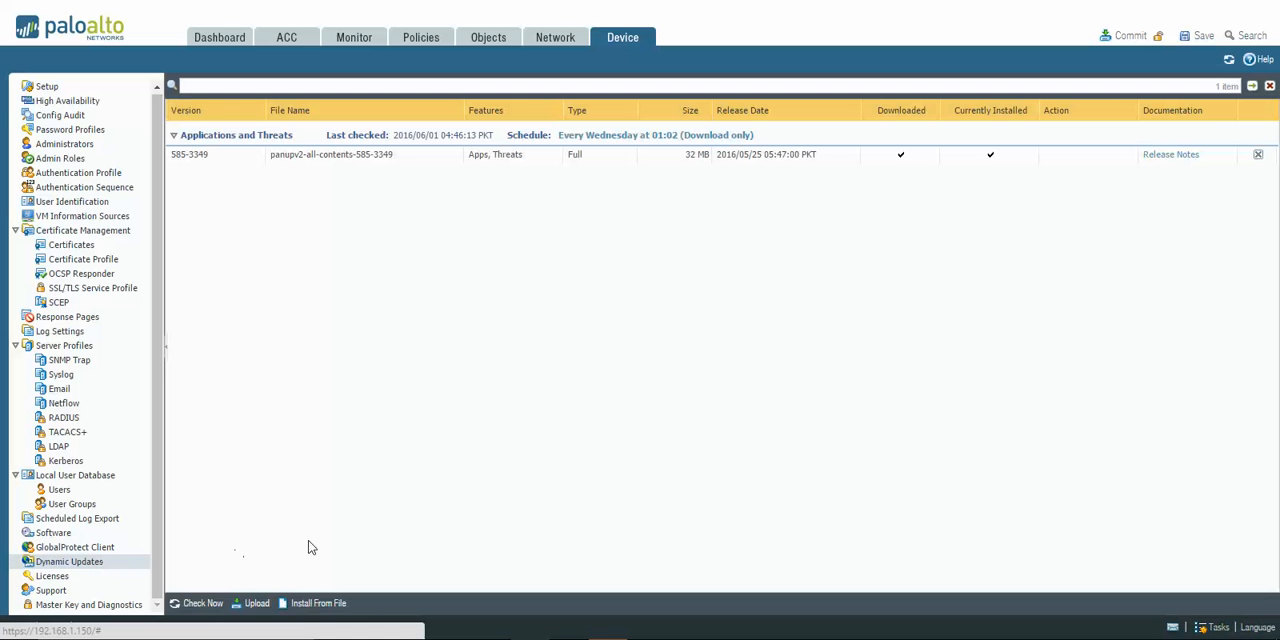
{"action": "left_click", "coordinate": [210, 604]}
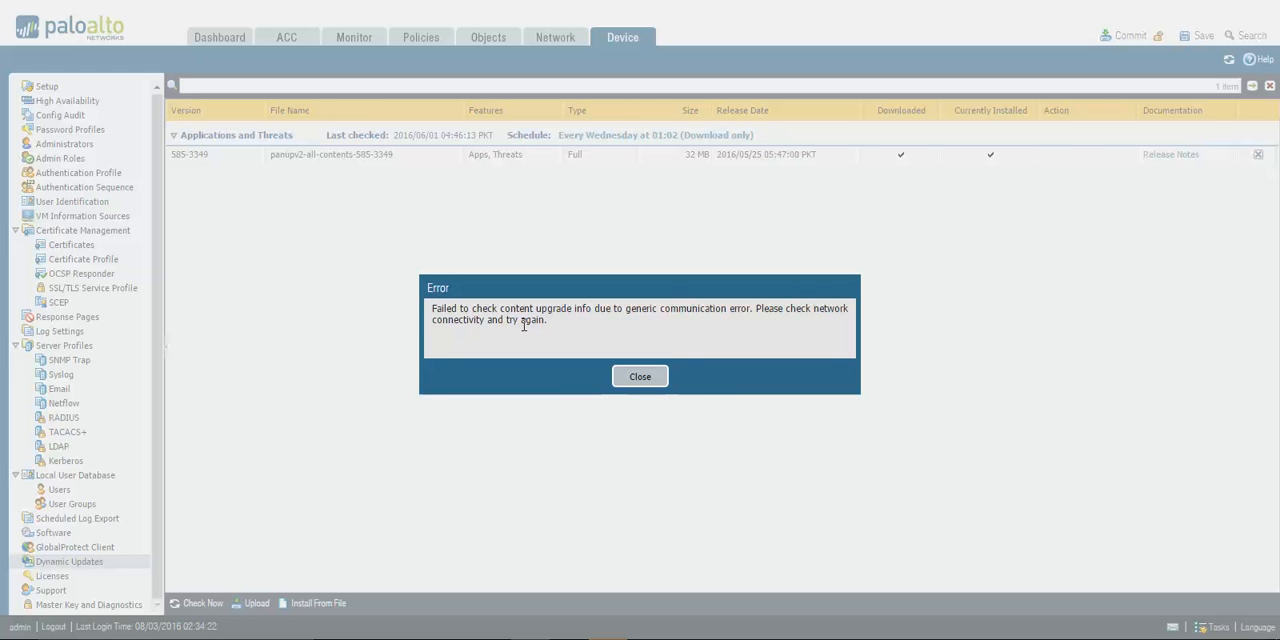
{"action": "left_click", "coordinate": [640, 378]}
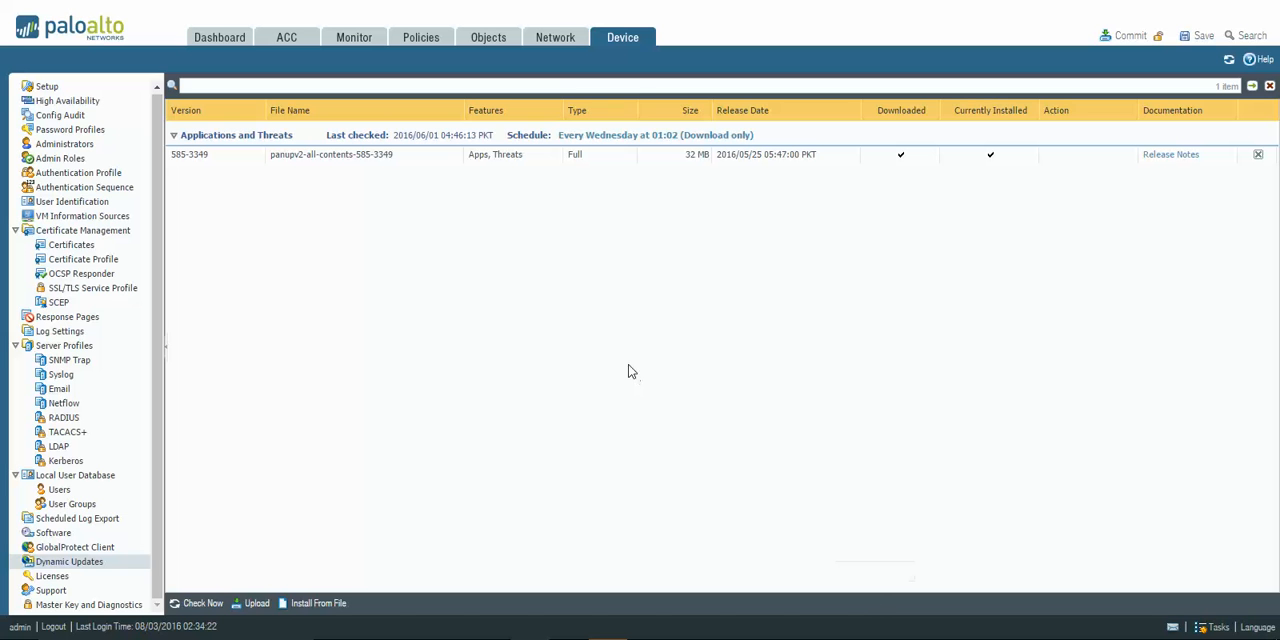
Review the Ethernet interfaces, the network zones and the settings of a new zone, without creating one.
{"action": "left_click", "coordinate": [555, 37]}
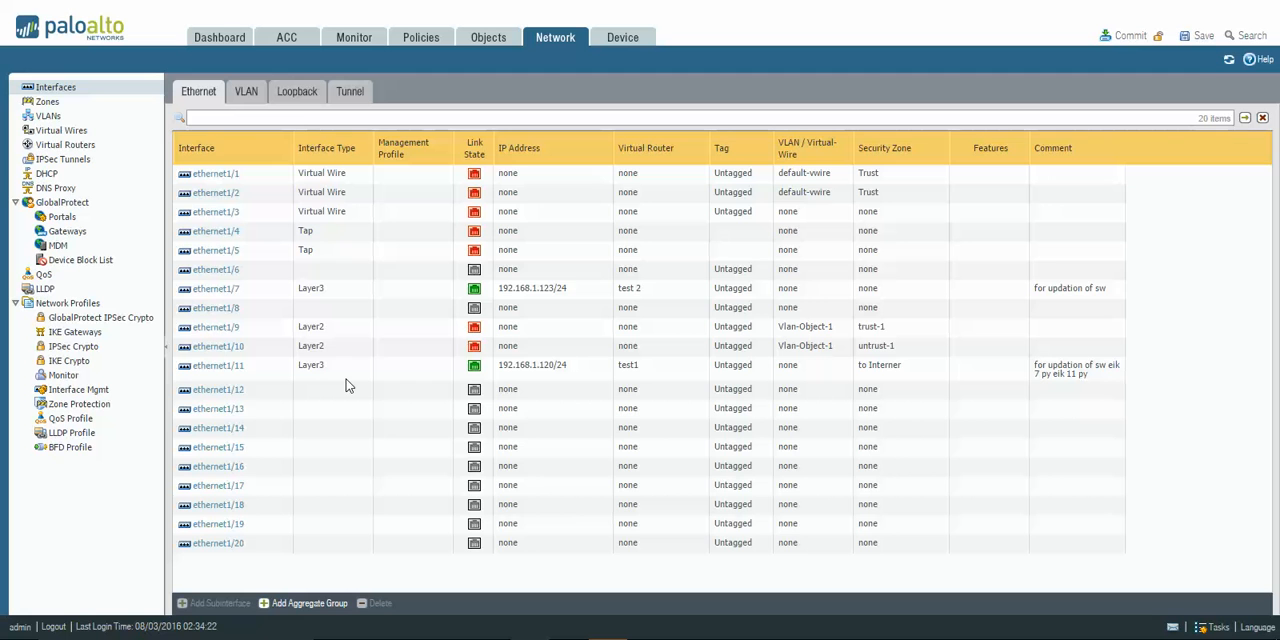
{"action": "left_click", "coordinate": [57, 102]}
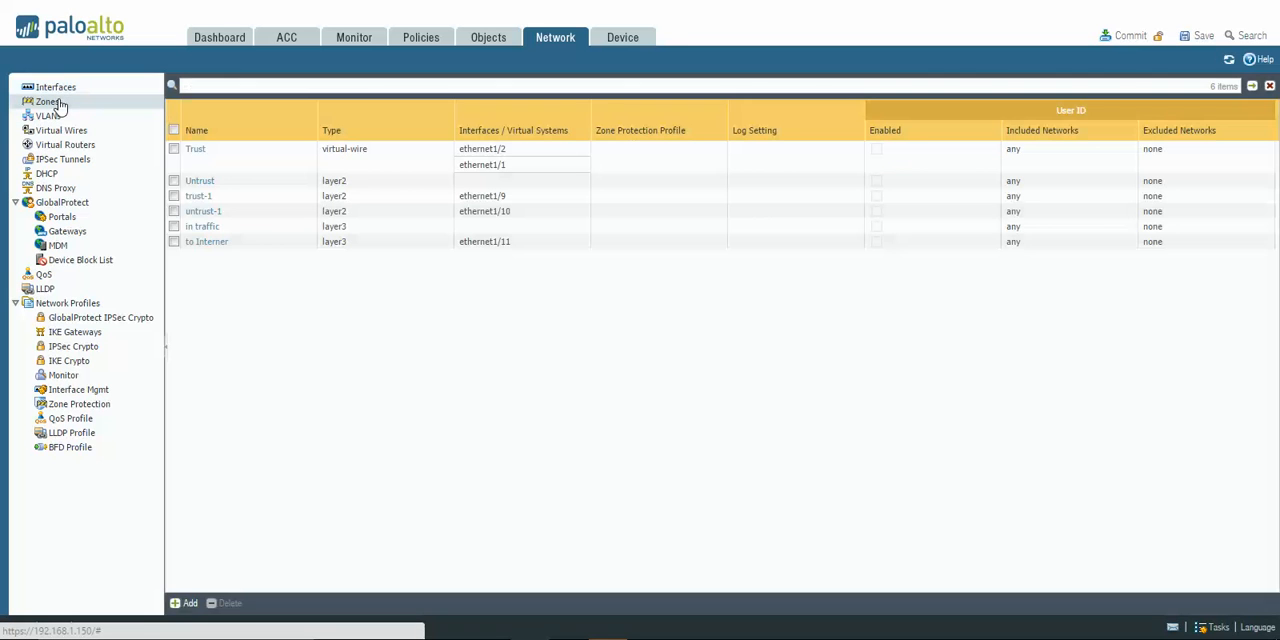
{"action": "left_click", "coordinate": [186, 603]}
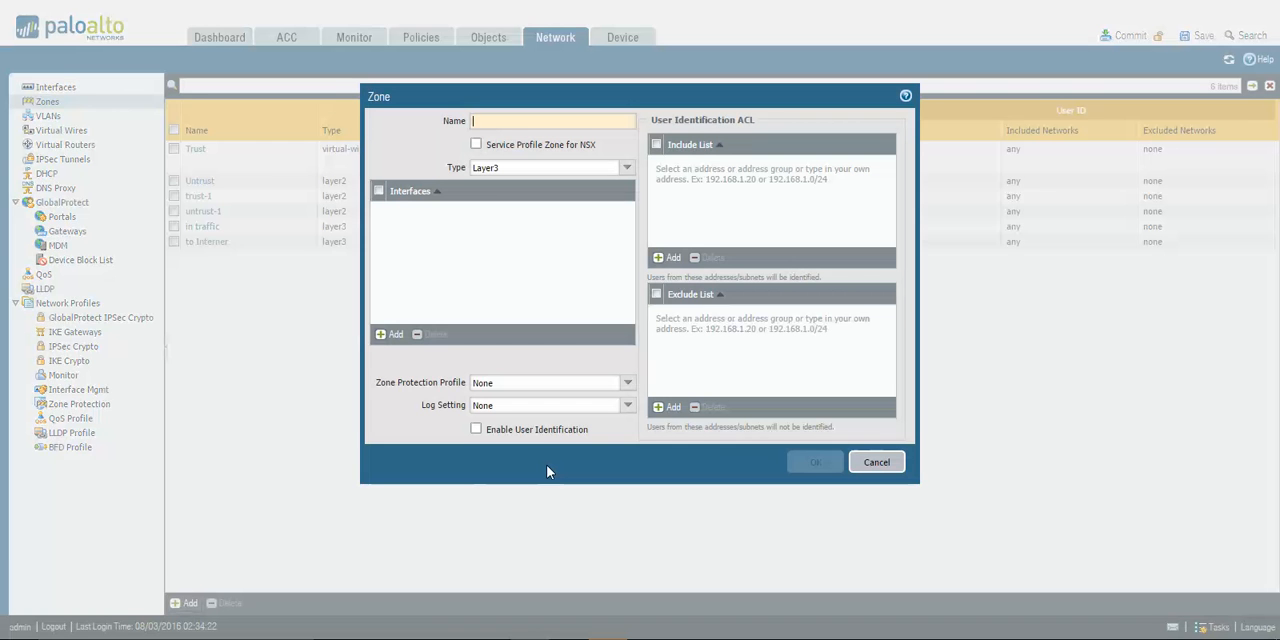
{"action": "left_click", "coordinate": [873, 464]}
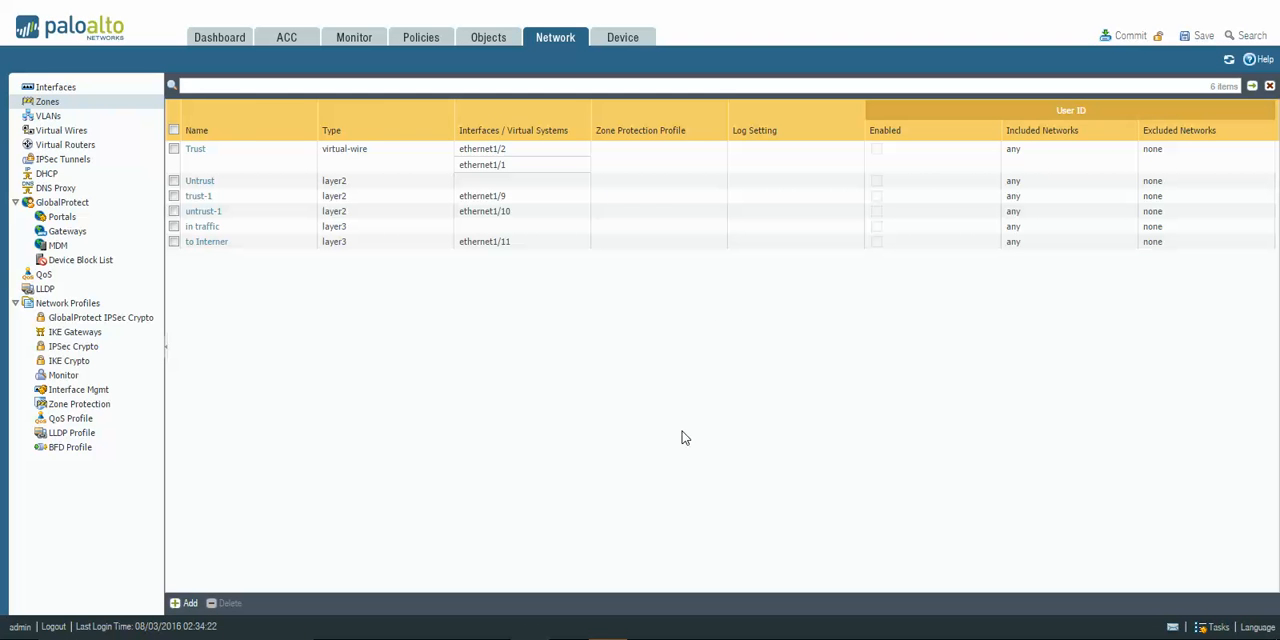